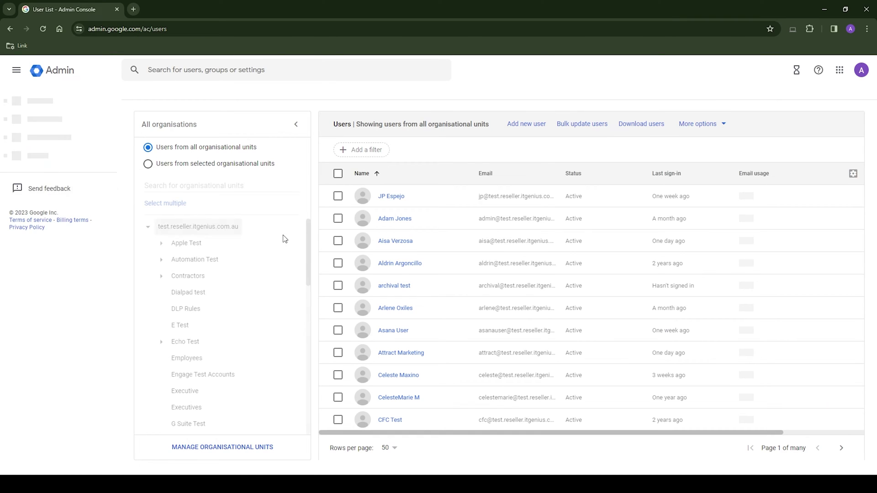
scroll(502, 243, down, 1)
scroll(512, 238, down, 1)
scroll(512, 239, down, 1)
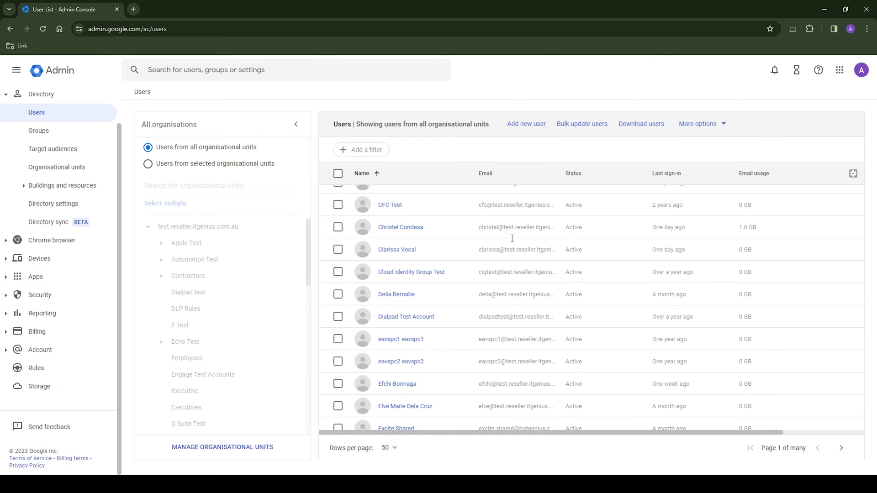
scroll(512, 238, down, 1)
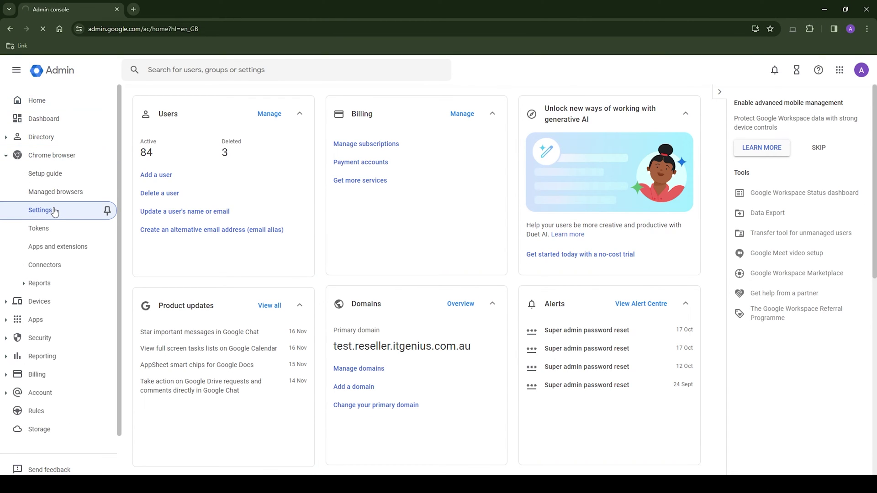
scroll(772, 197, down, 1)
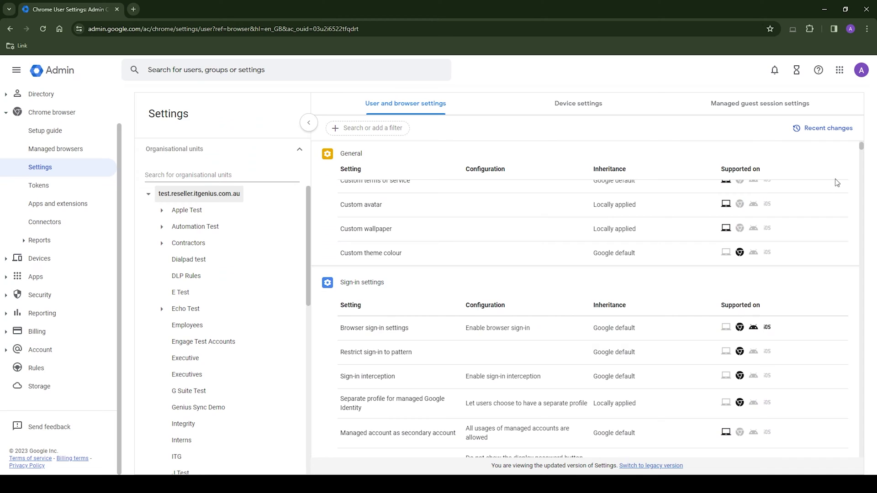
scroll(835, 182, down, 2)
scroll(835, 183, down, 1)
scroll(836, 184, down, 1)
scroll(836, 185, down, 1)
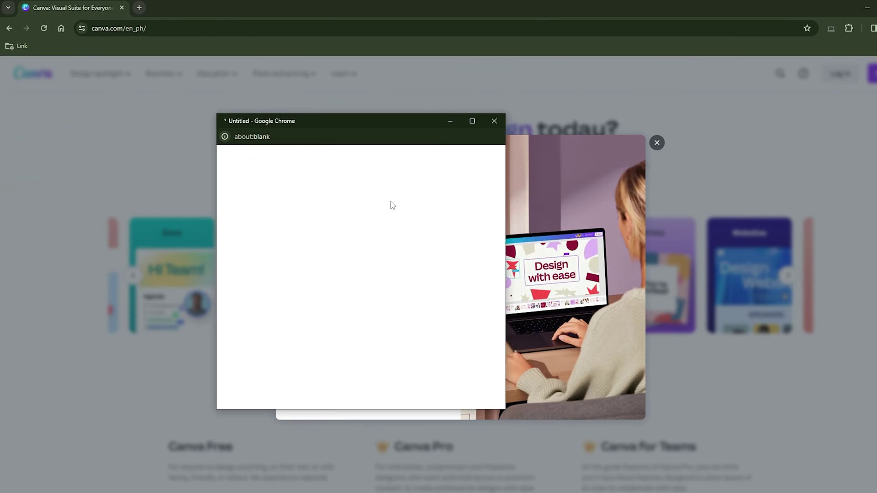
Sign in to Canva with the work Google account and dismiss the Canva Pro trial offer.
click(296, 262)
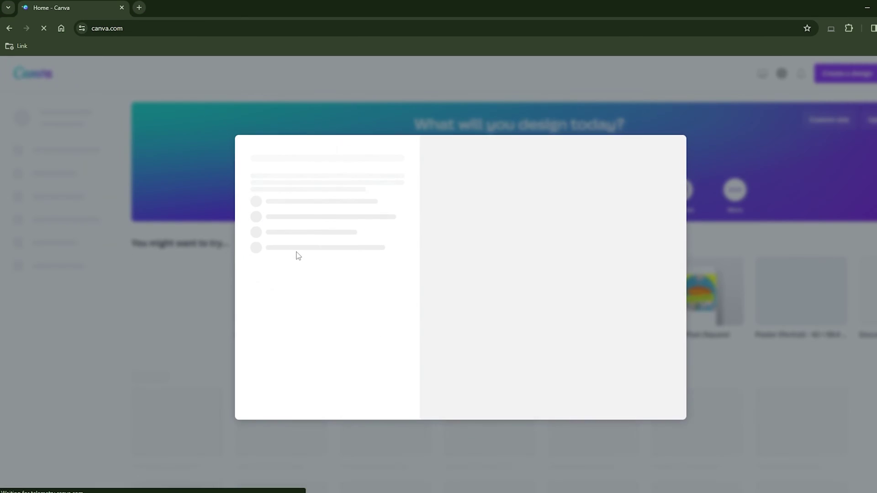
click(698, 143)
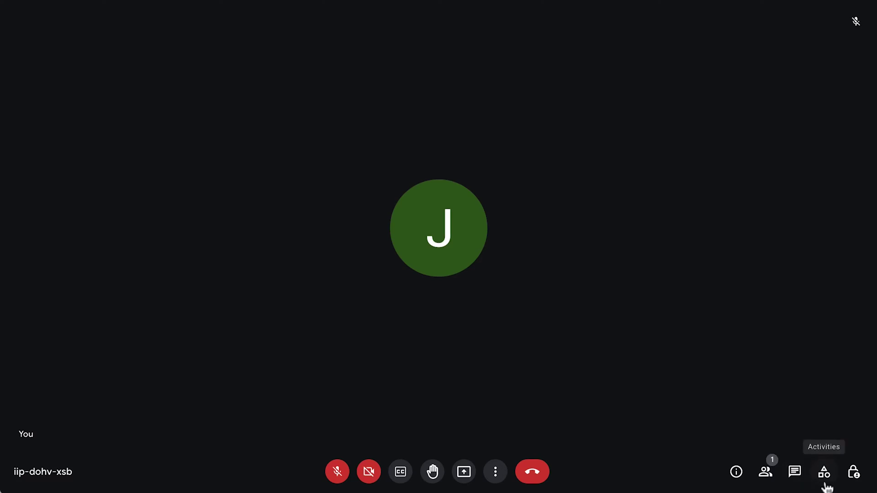
Start recording the Meet call from Activities > Recording and confirm the consent prompt.
click(824, 474)
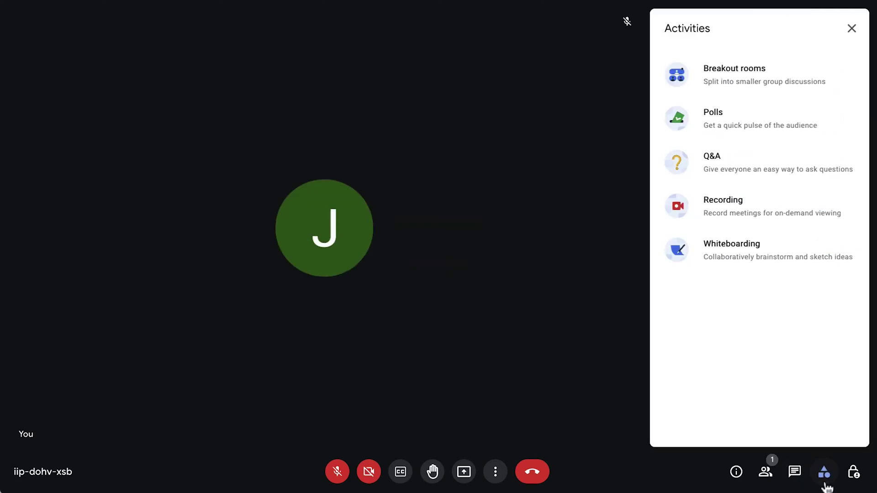
click(854, 209)
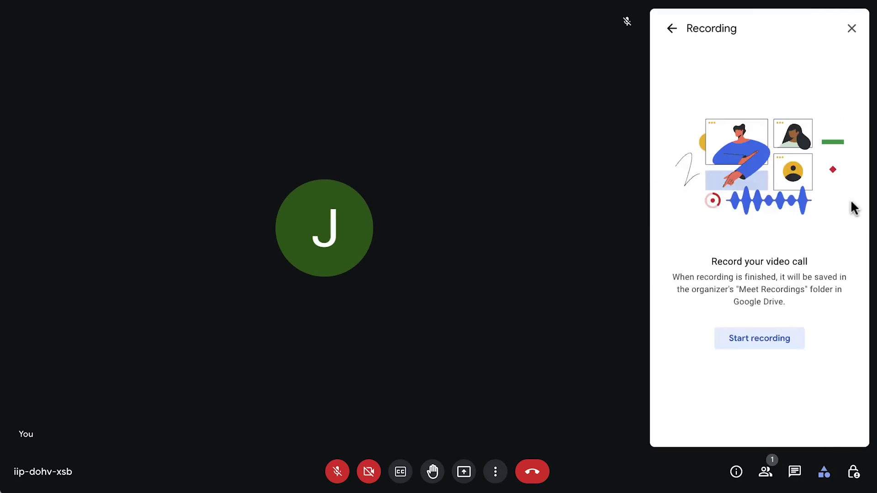
click(801, 338)
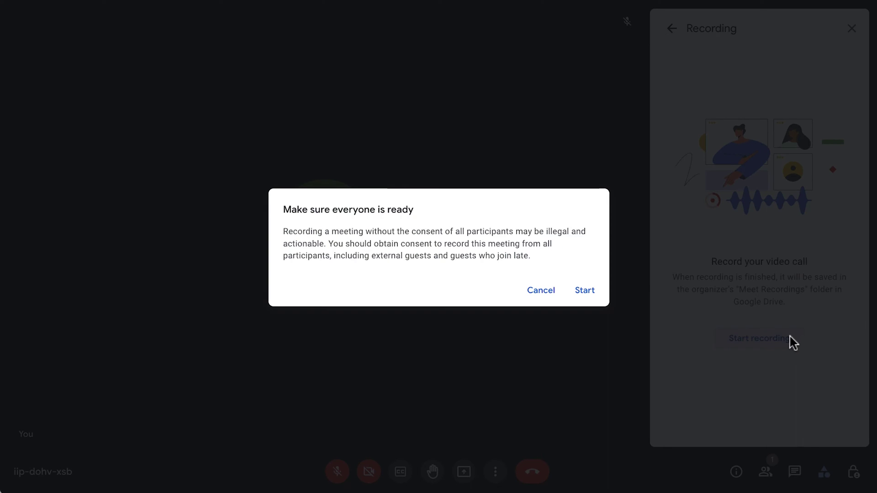
click(593, 304)
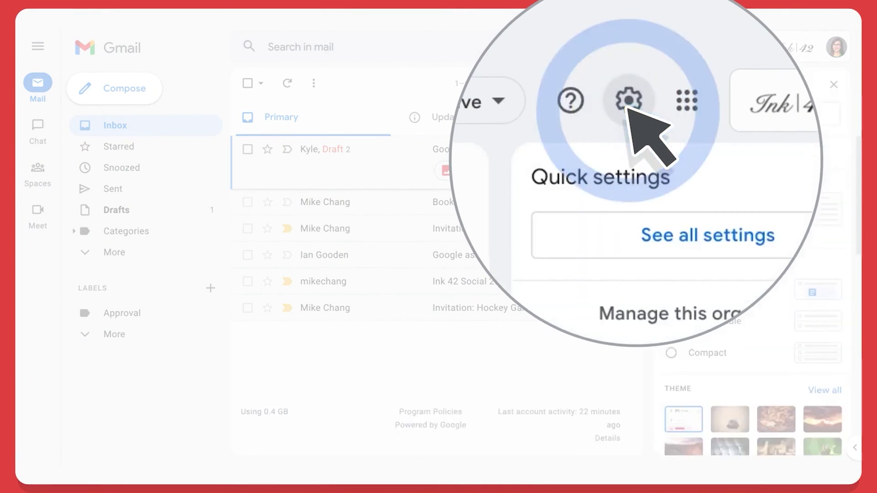
Open Gmail's full settings page with the Smart Compose, auto-correct and Smart Reply options.
click(678, 168)
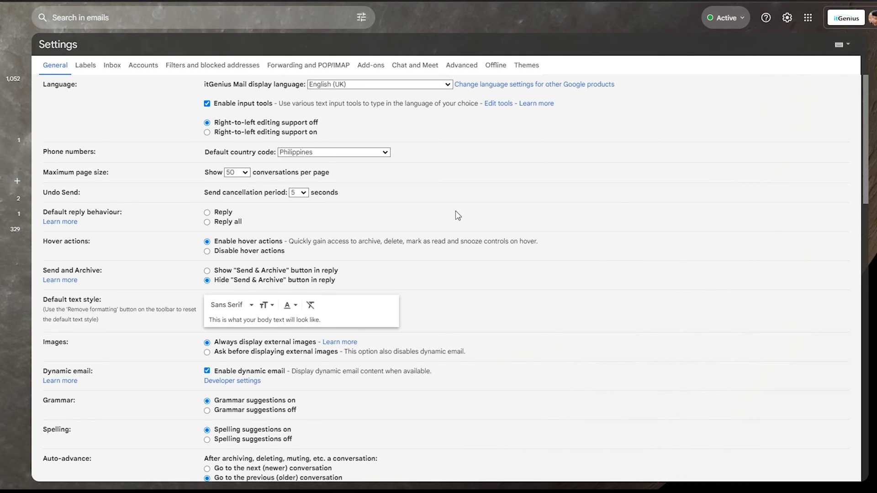
scroll(400, 206, down, 1)
scroll(399, 206, down, 1)
scroll(400, 206, down, 1)
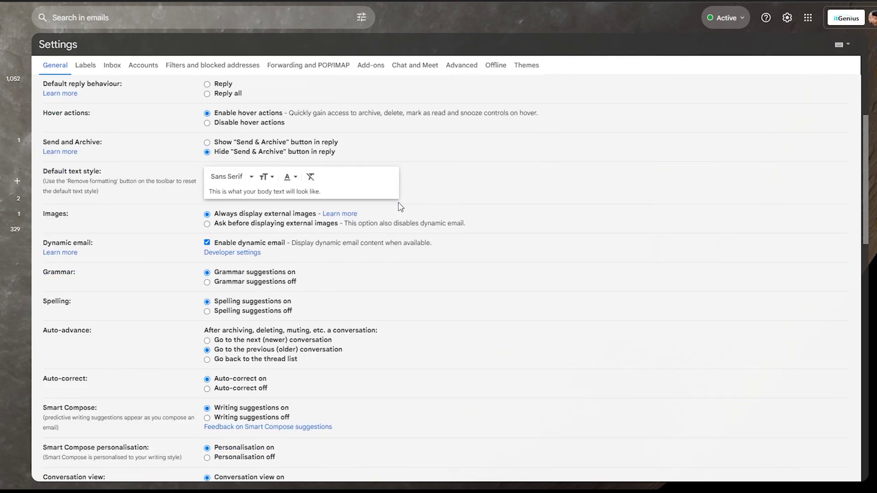
scroll(399, 206, down, 2)
scroll(400, 206, down, 2)
scroll(398, 206, down, 2)
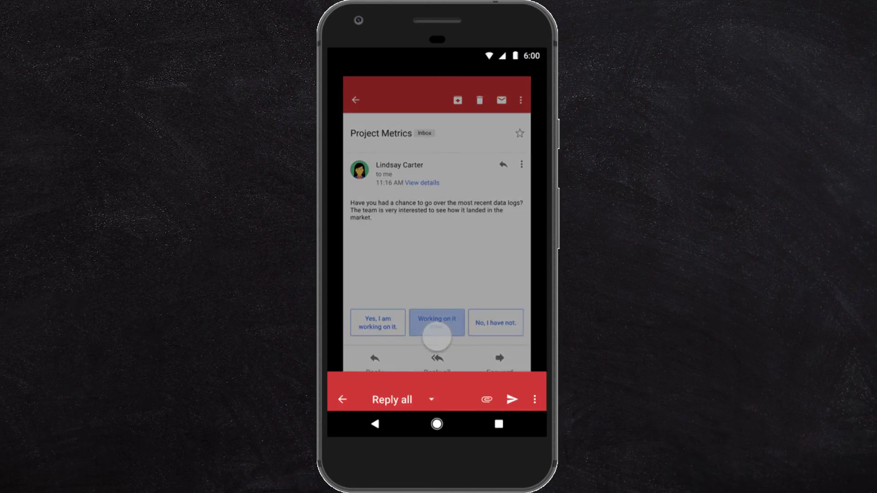
scroll(509, 165, down, 3)
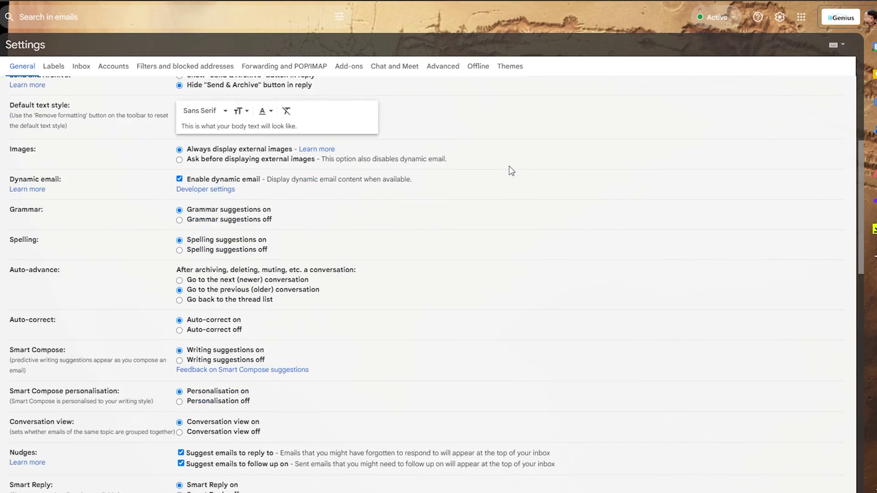
scroll(473, 181, down, 2)
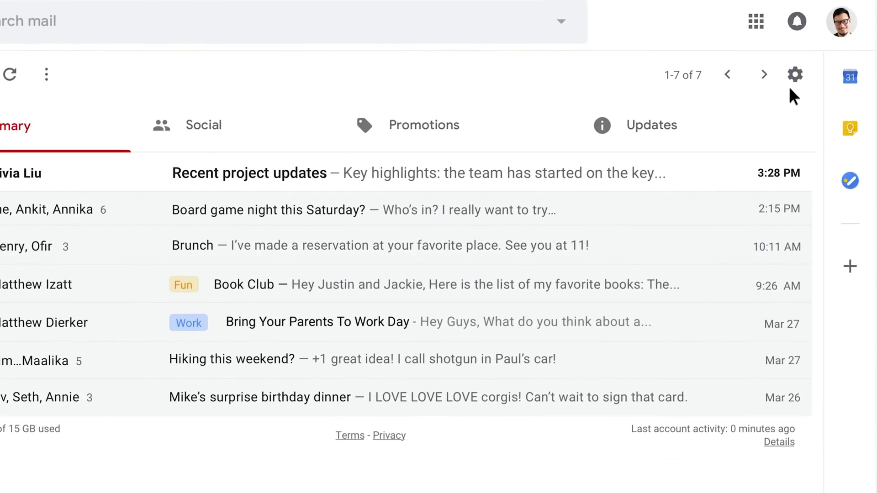
click(795, 75)
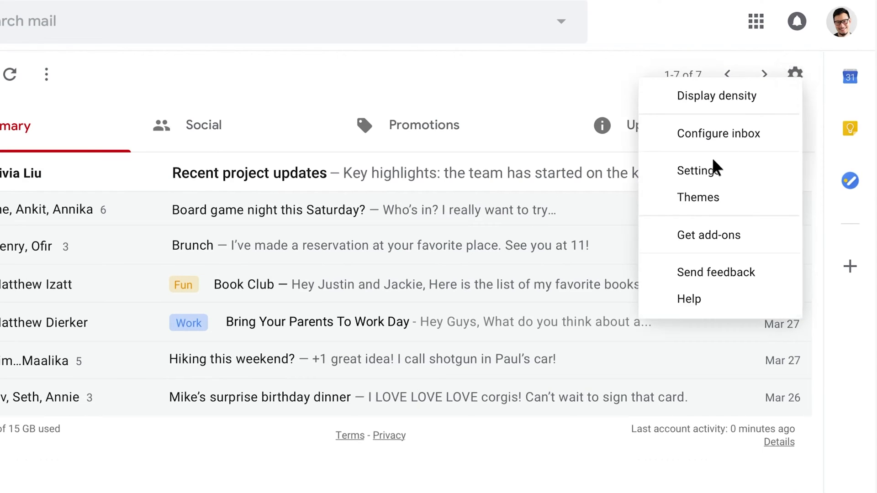
click(698, 170)
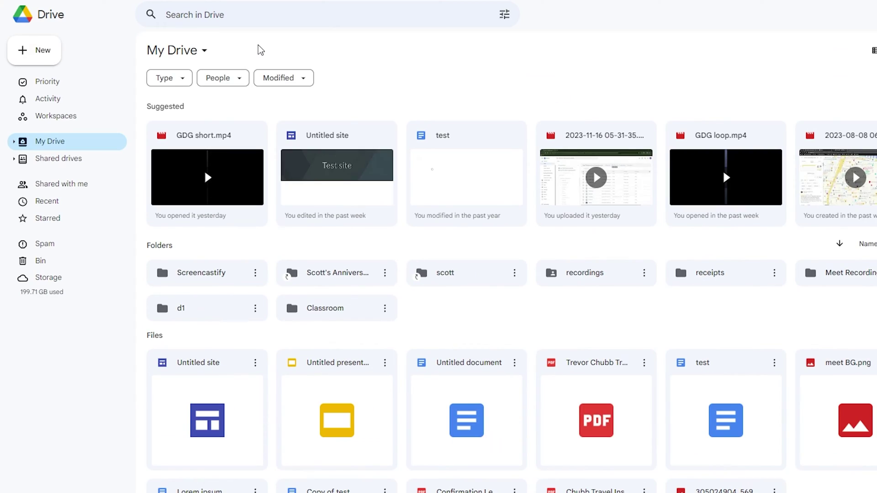
scroll(541, 138, down, 2)
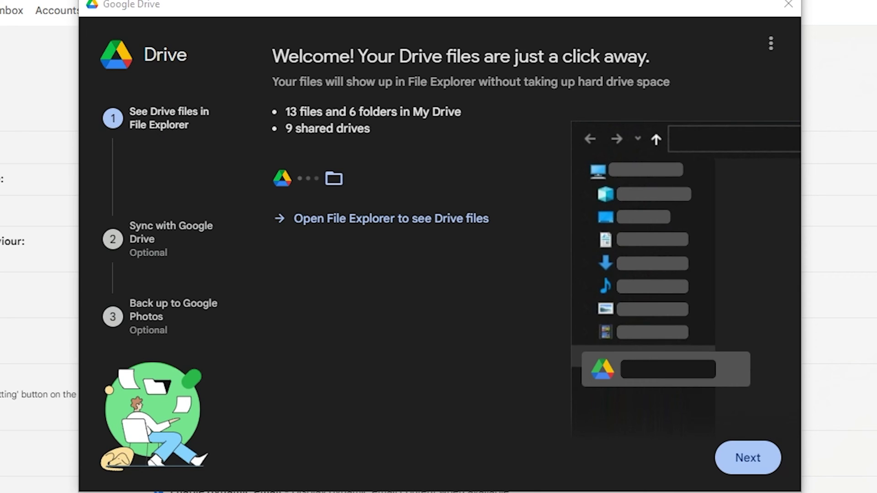
Advance the Drive for desktop setup from the welcome screen to Choose folders.
click(751, 464)
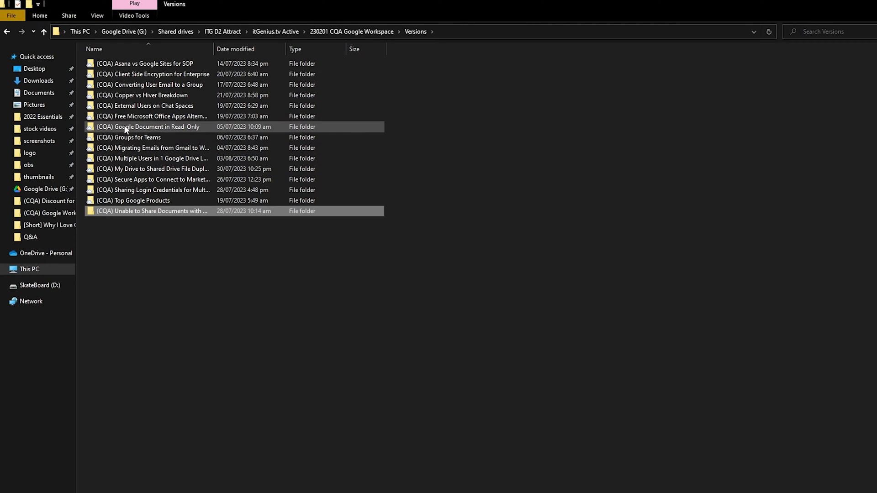
Open the (CQA) Groups for Teams folder and play 'v3 (CQA) Groups for Teams'.
double_click(133, 138)
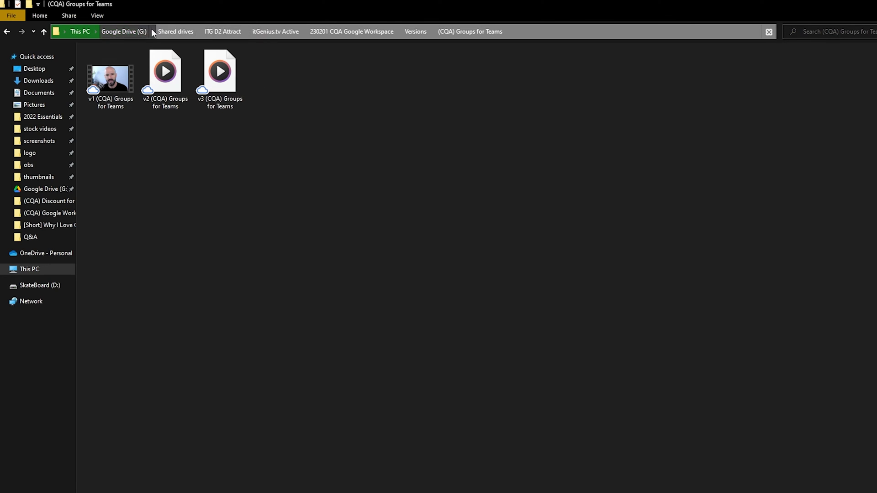
double_click(220, 81)
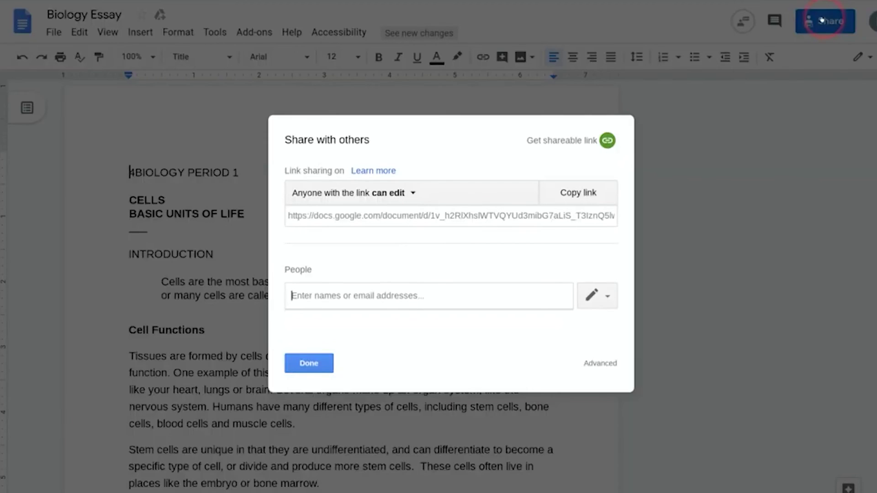
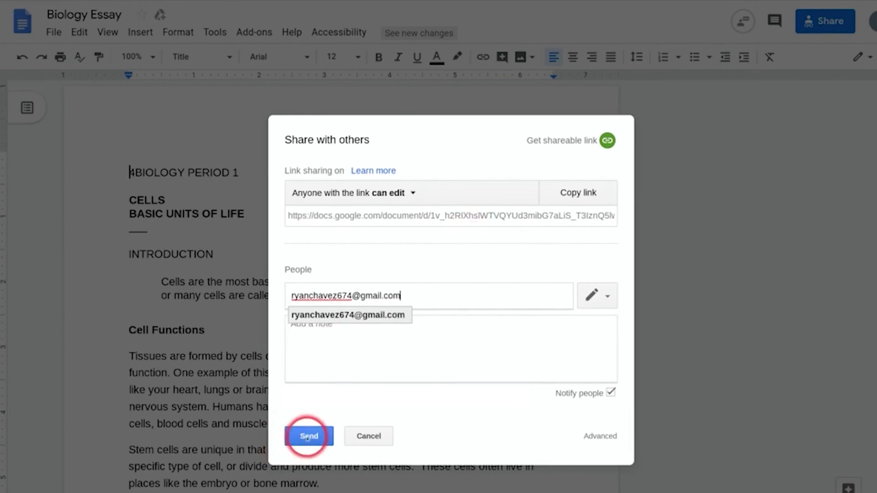
Send the Biology Essay sharing invitation to the added person.
click(307, 437)
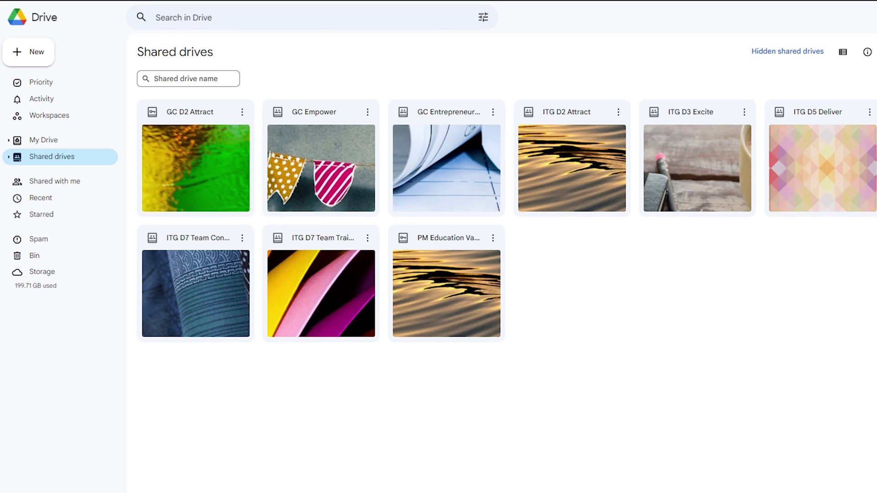
Open the ITG D2 Attract shared drive and move the Untitled document to the bin.
double_click(550, 178)
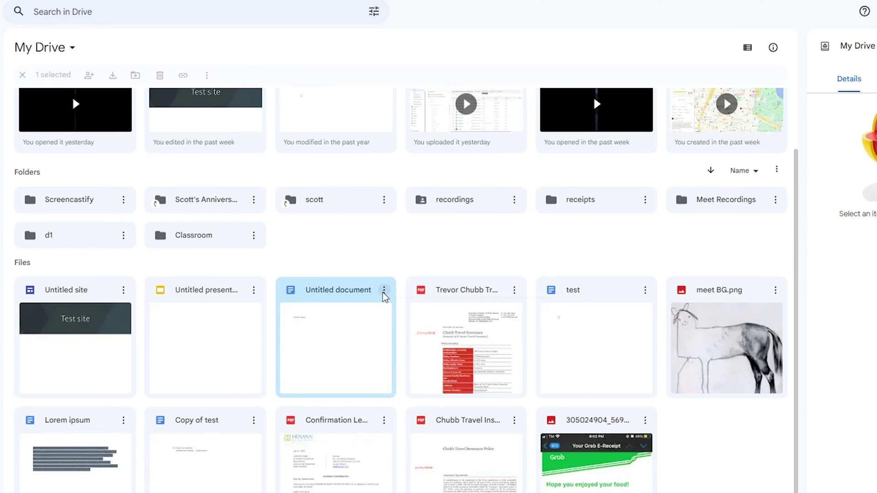
click(435, 471)
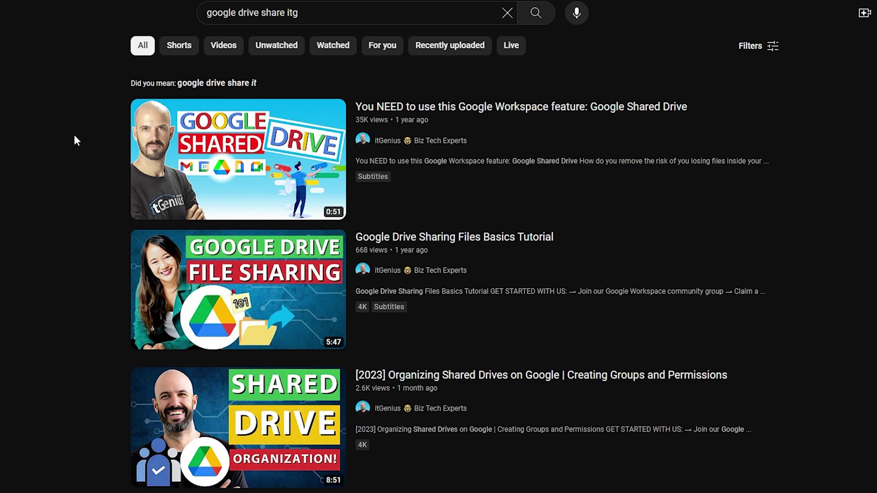
scroll(452, 274, down, 1)
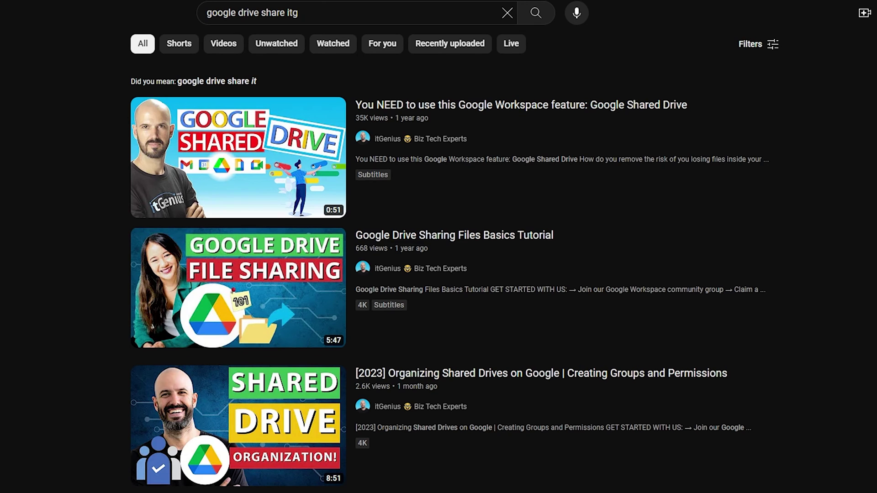
scroll(452, 274, down, 1)
scroll(452, 274, down, 1)
scroll(452, 274, down, 1)
scroll(452, 274, down, 1)
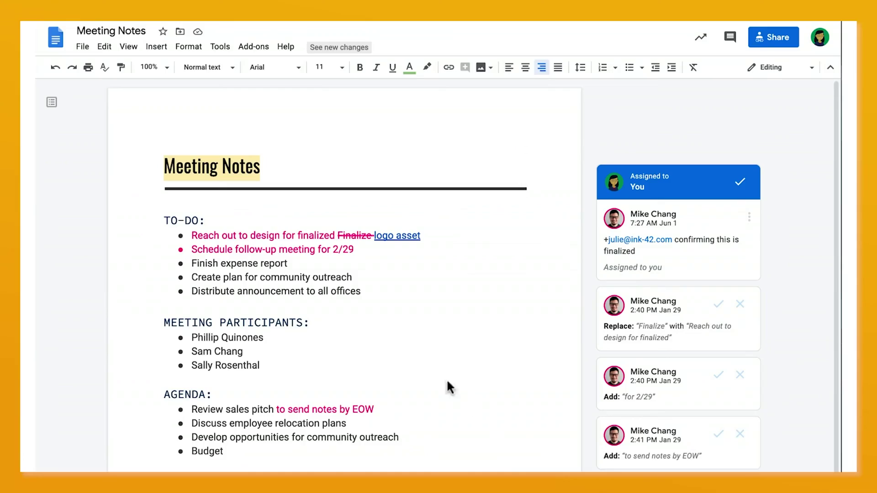
Restore Meeting Notes to its December 19, 2019 version from version history.
click(83, 47)
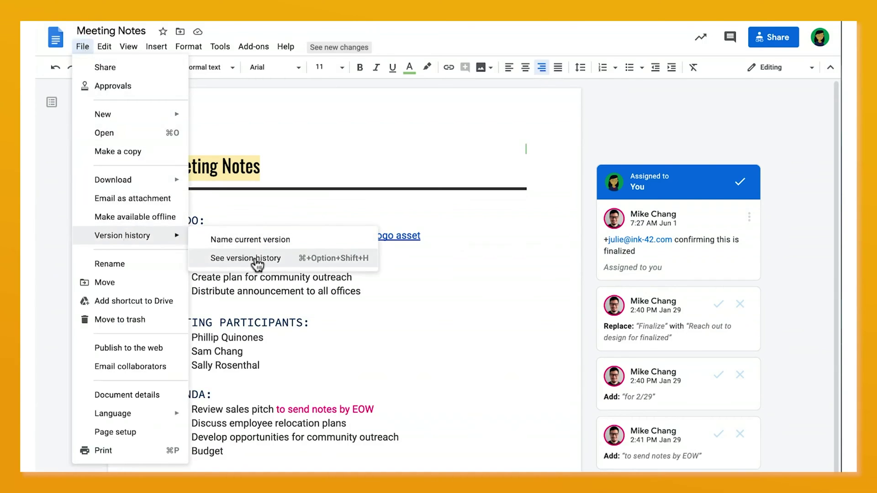
click(256, 262)
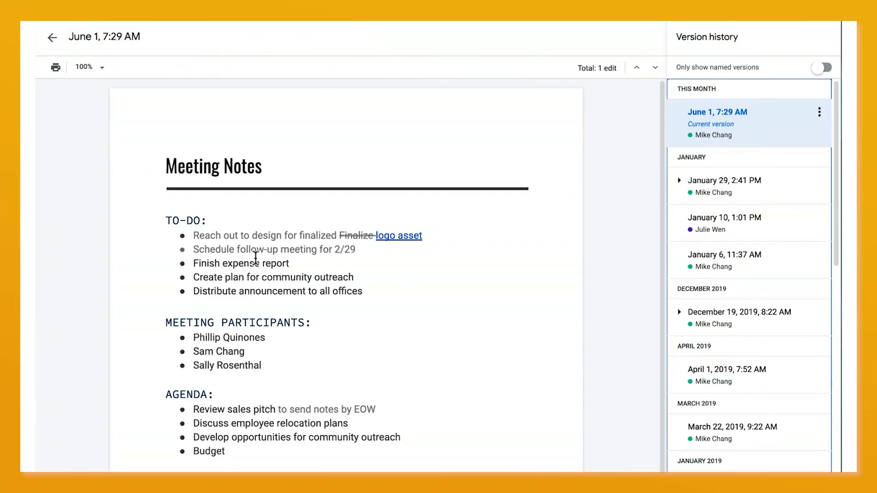
click(754, 321)
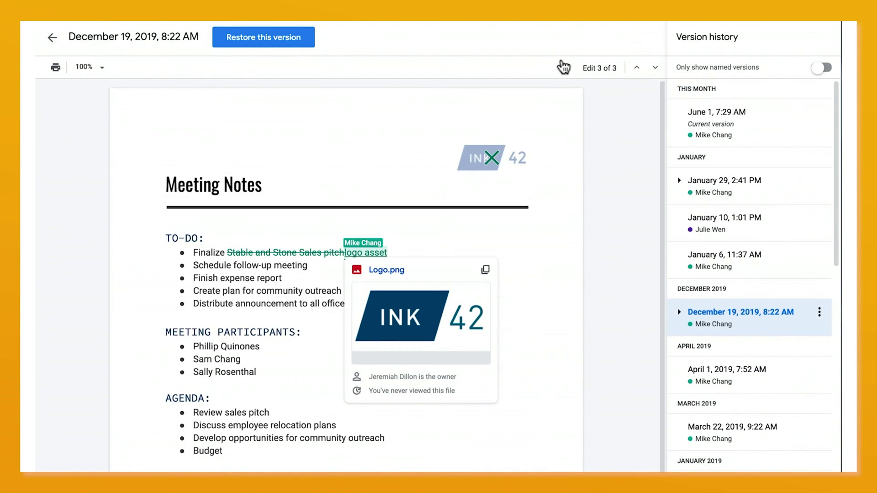
click(267, 42)
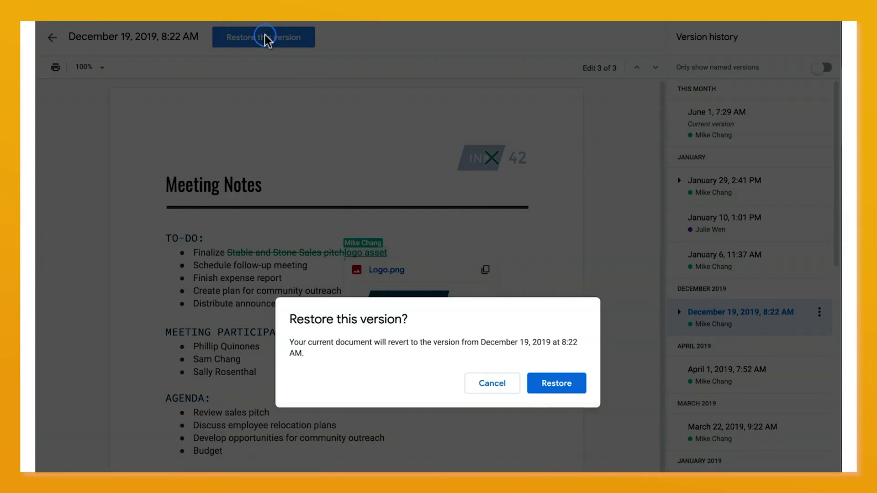
click(556, 384)
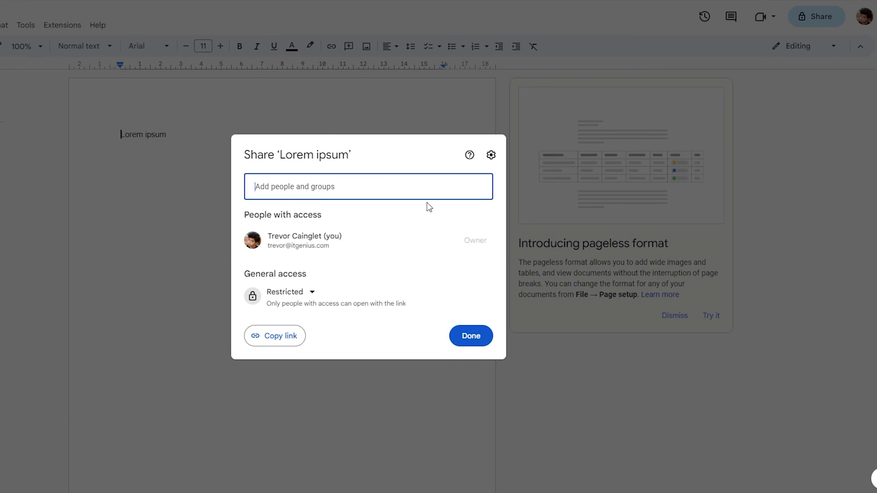
text(c)
Share Lorem ipsum with the colleague without notifying them, and suggest deleting the overview paragraph.
key(Return)
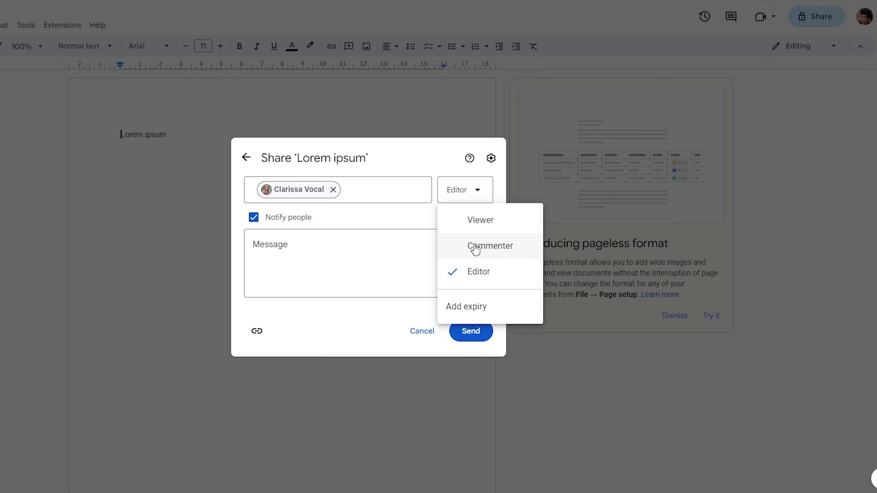
click(254, 217)
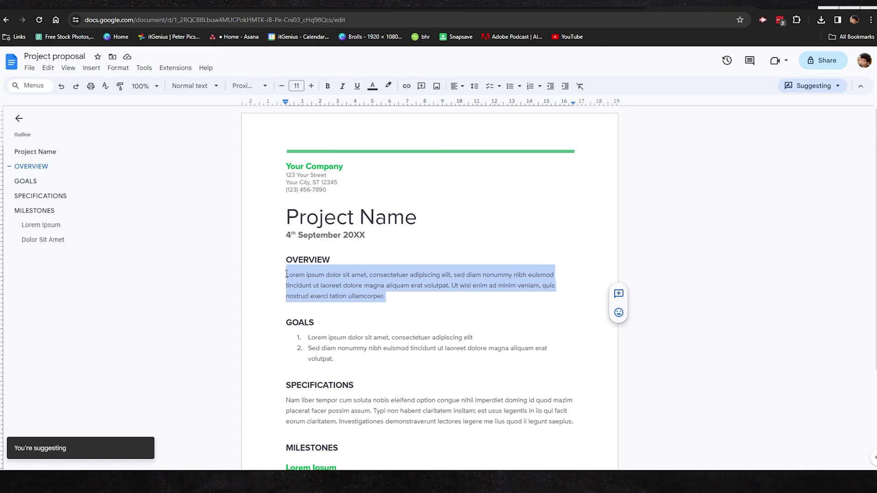
key(BackSpace)
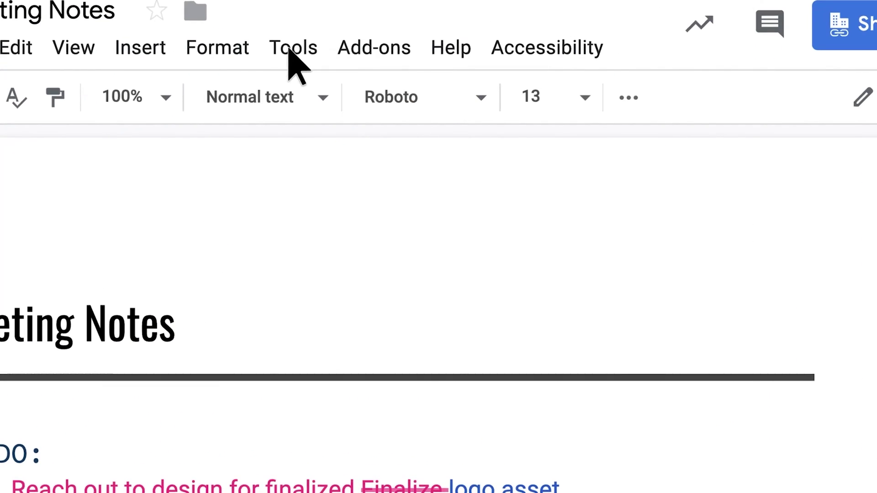
click(295, 65)
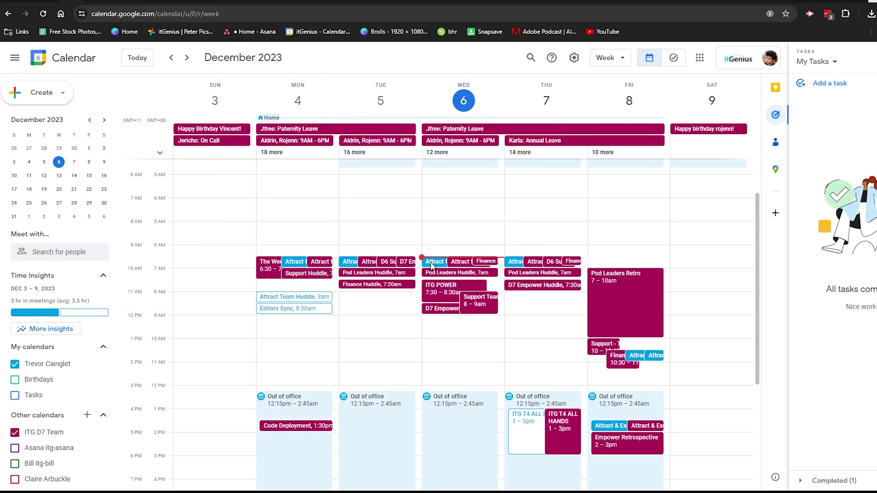
Join the Wednesday huddle Meet call from its Calendar event.
click(434, 264)
click(283, 219)
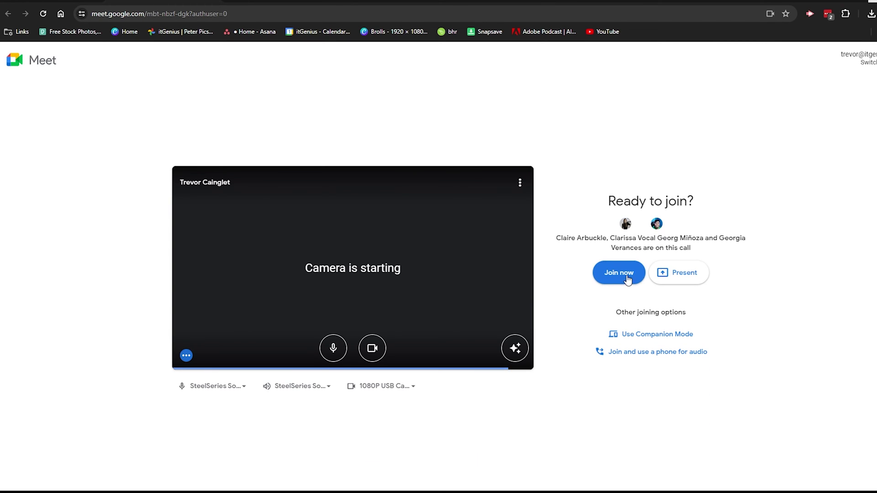
click(625, 275)
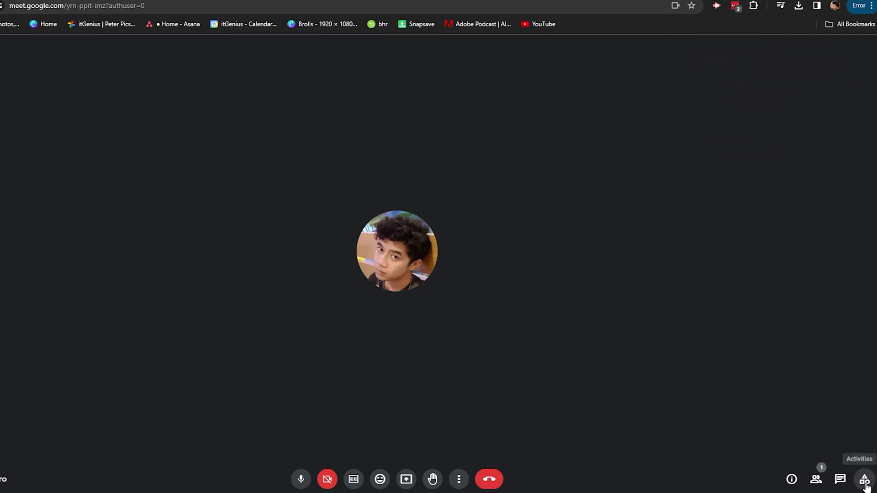
Browse the Polls and Q&A meeting activities.
click(864, 479)
click(764, 255)
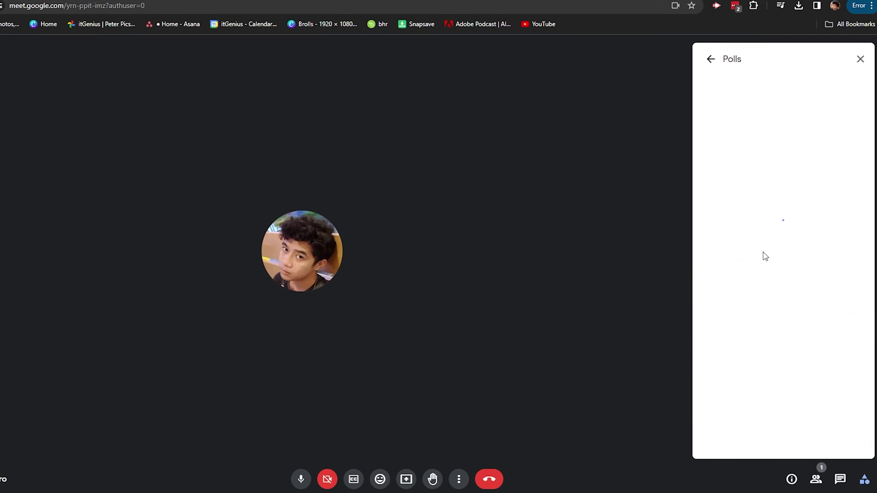
click(712, 60)
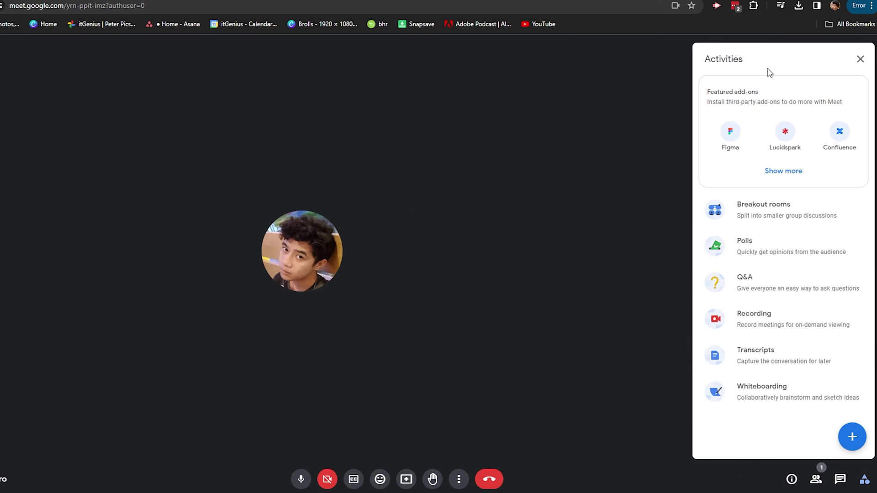
click(761, 282)
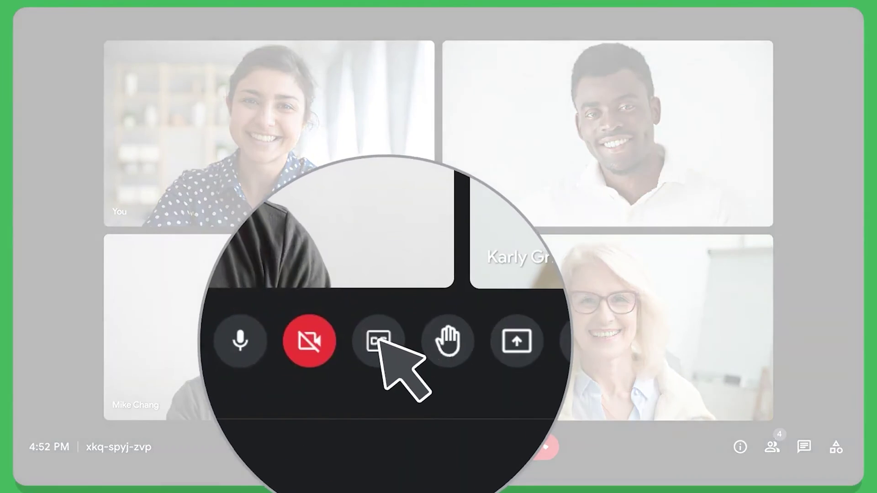
Enable CC live captions and start a transcript via Activities > Transcripts.
click(378, 339)
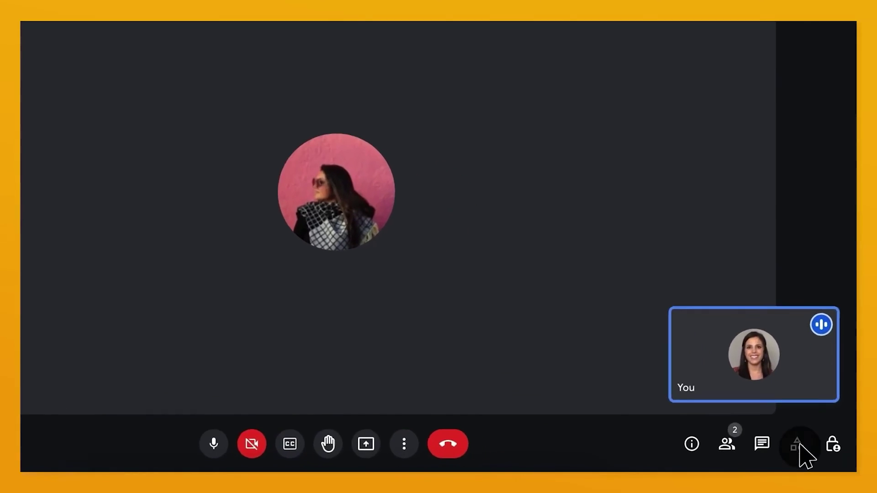
click(795, 443)
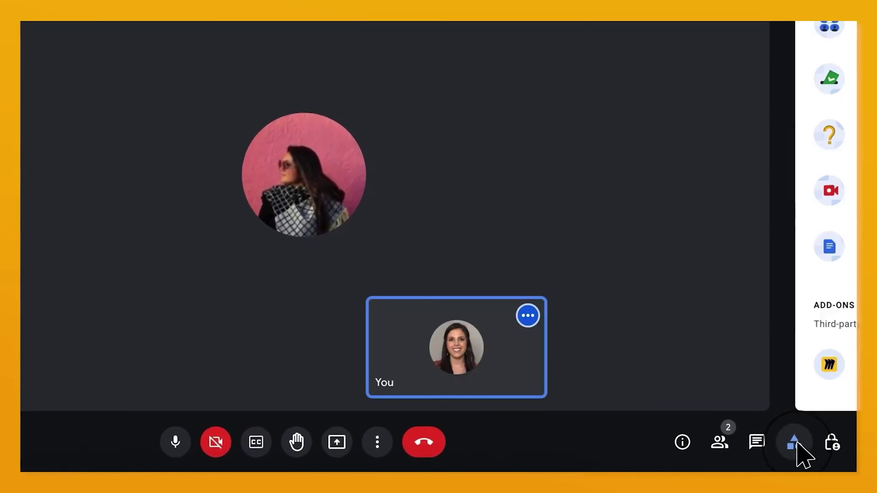
click(694, 297)
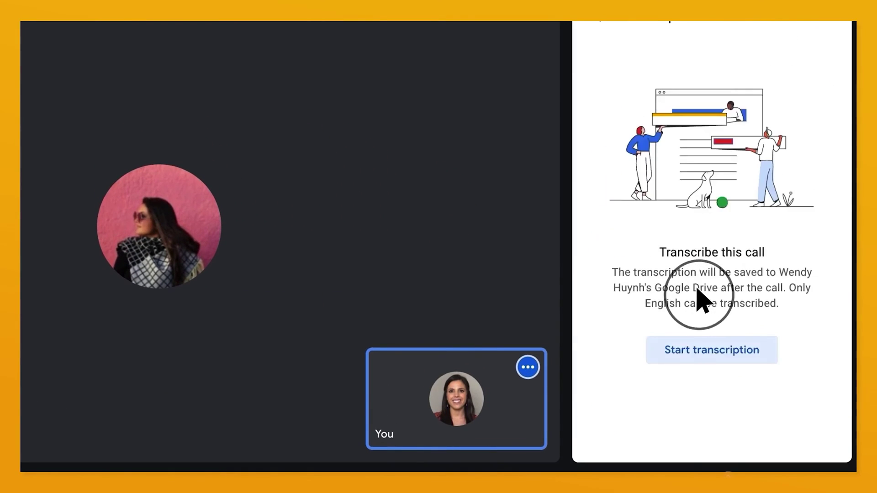
click(700, 347)
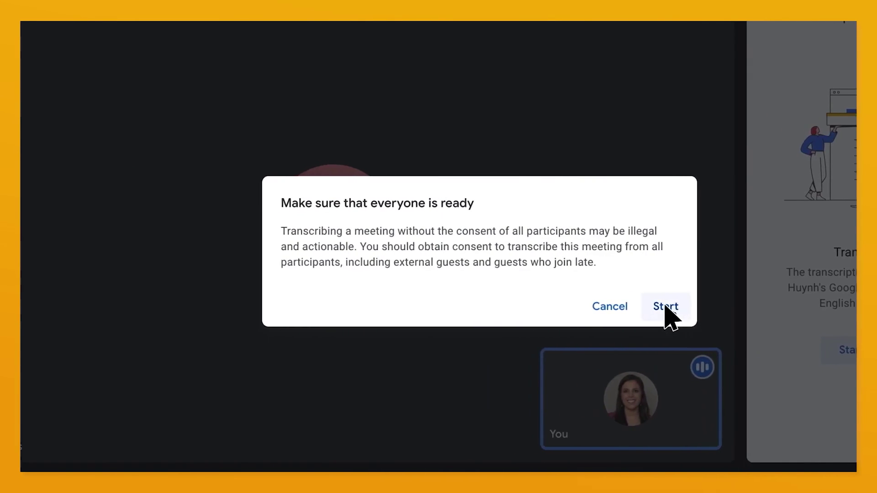
click(664, 306)
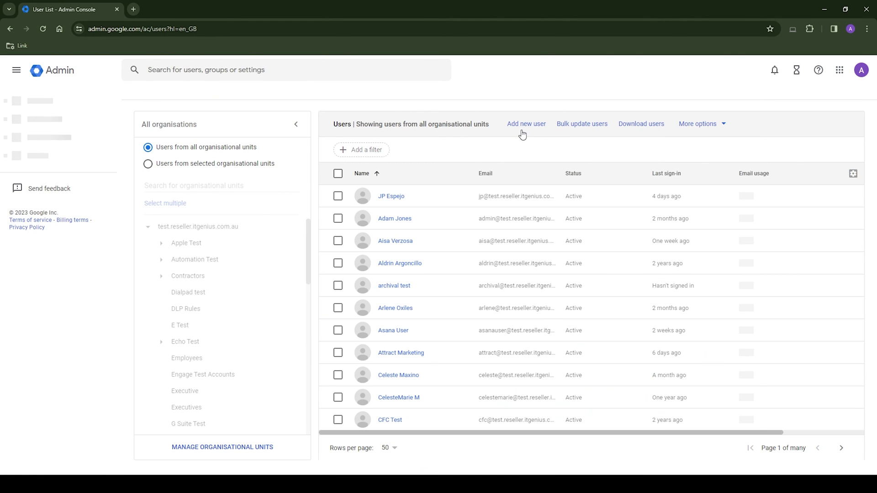
Open the Add new user form under Directory > Users.
click(522, 127)
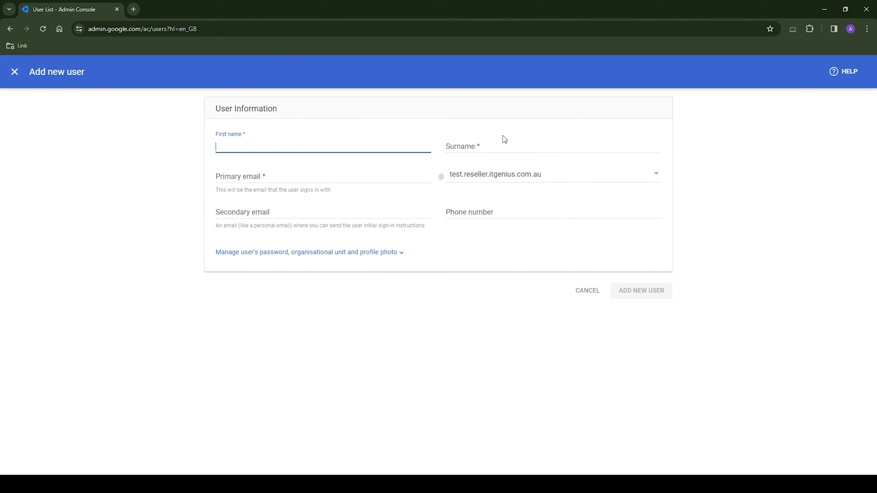